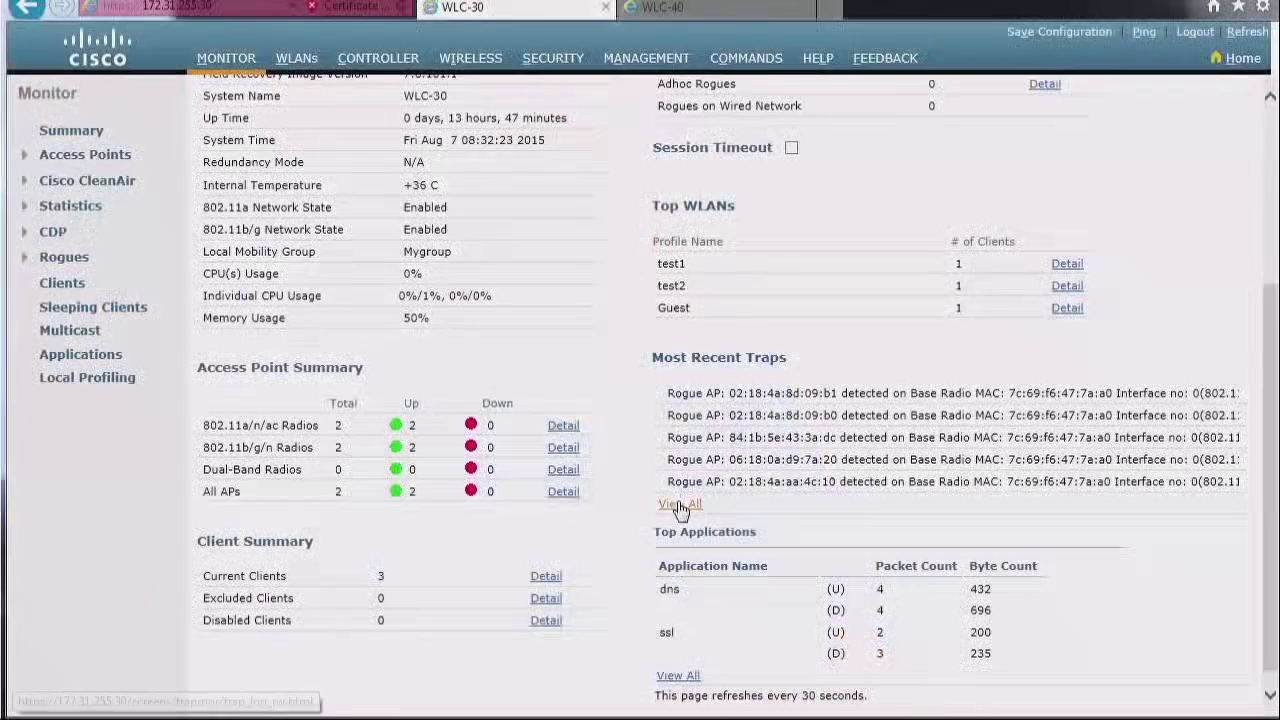
# - Go to the MANAGEMENT tab and expand the SNMP pages in the left menu
pyautogui.click(646, 58)
pyautogui.click(56, 155)
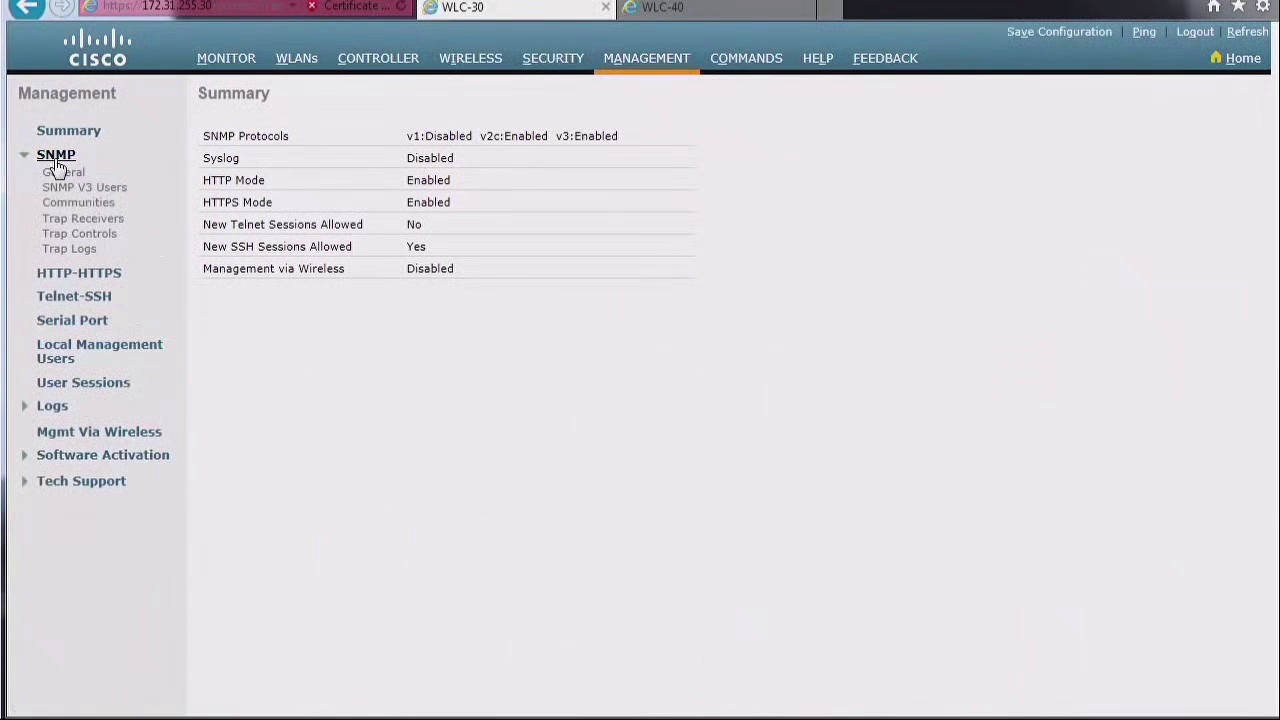
# - Open SNMP Trap Logs and scroll through the AAA authentication failures and rogue AP entries
pyautogui.click(69, 249)
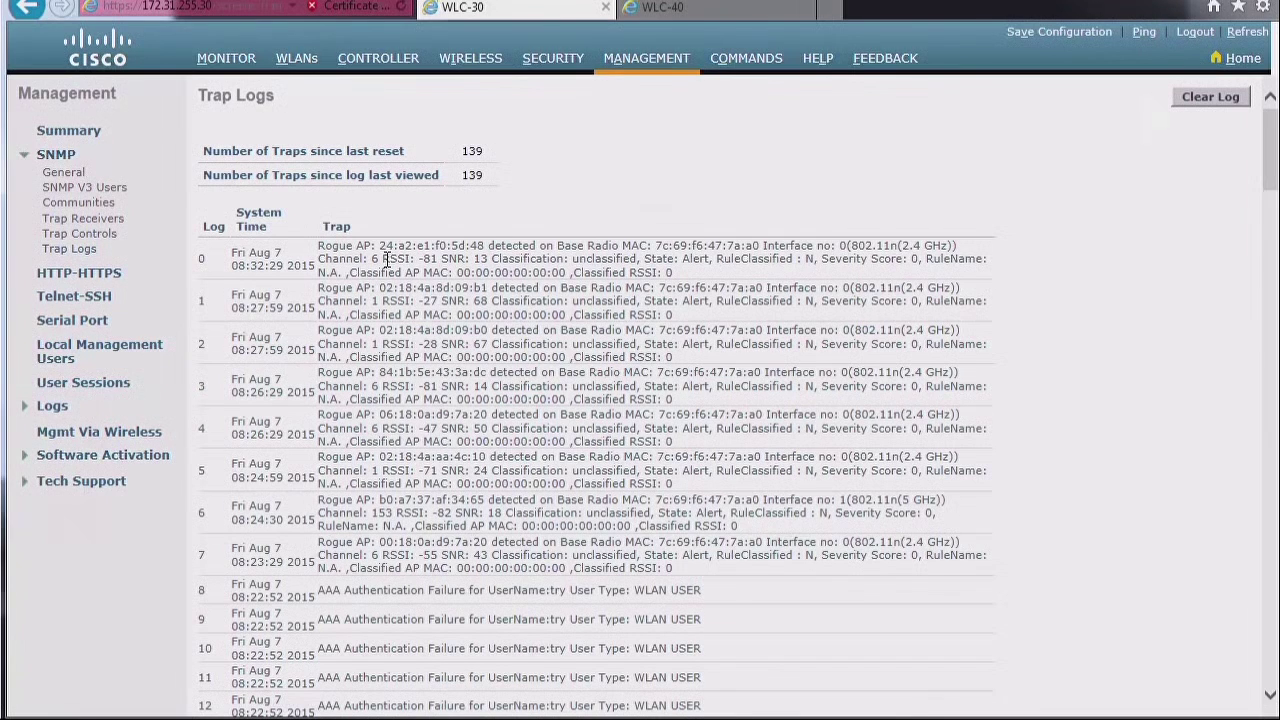
pyautogui.scroll(-2, 386, 259)
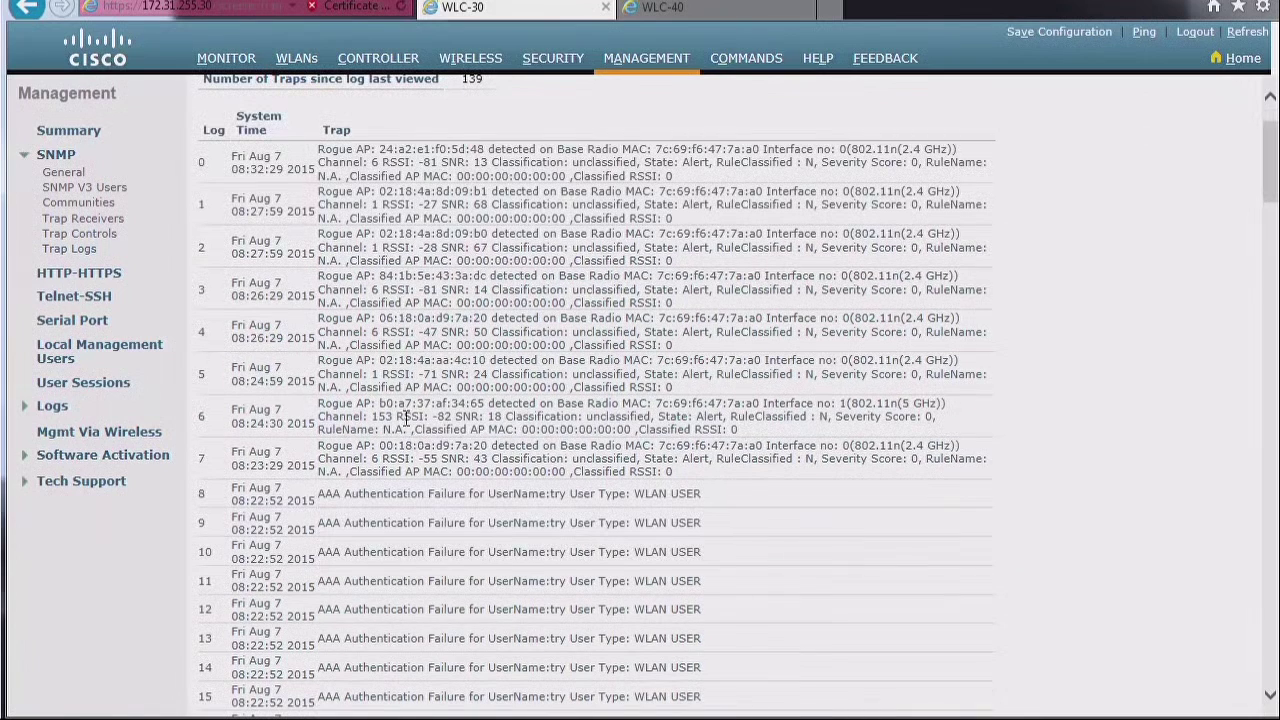
pyautogui.doubleClick(553, 497)
pyautogui.scroll(-2, 510, 565)
pyautogui.scroll(-1, 510, 562)
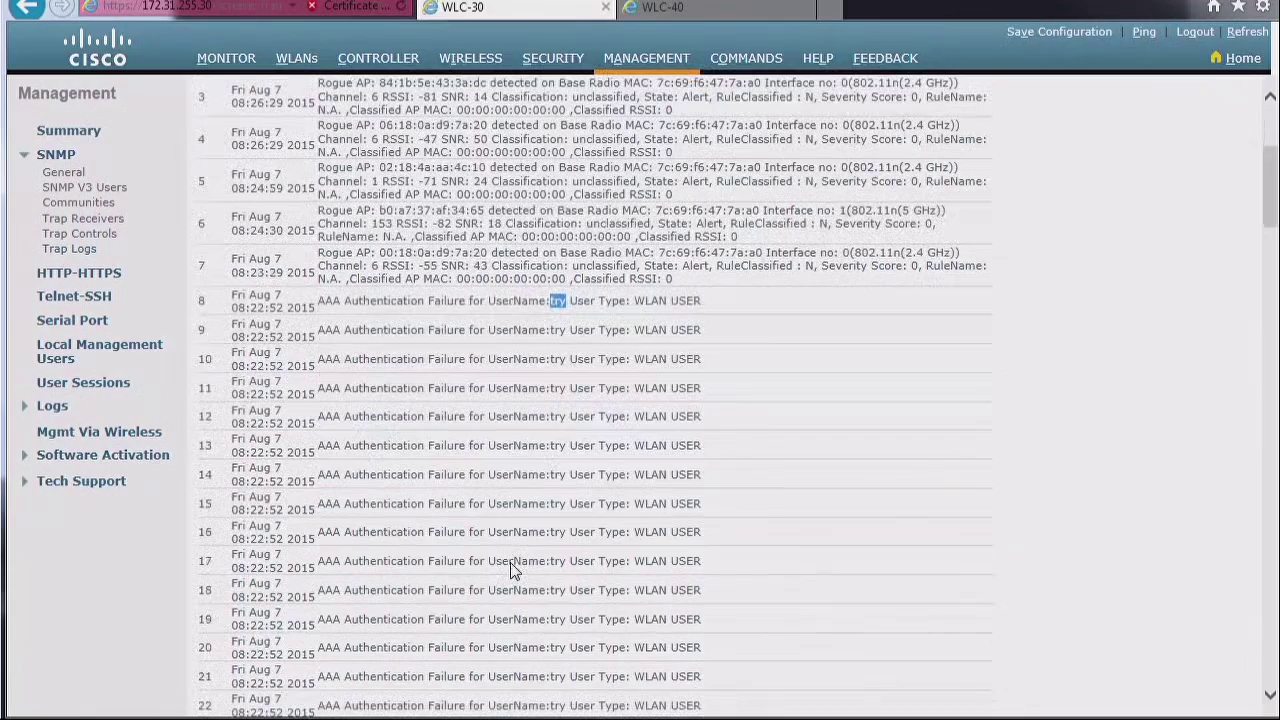
pyautogui.scroll(-9, 510, 562)
pyautogui.scroll(-10, 510, 562)
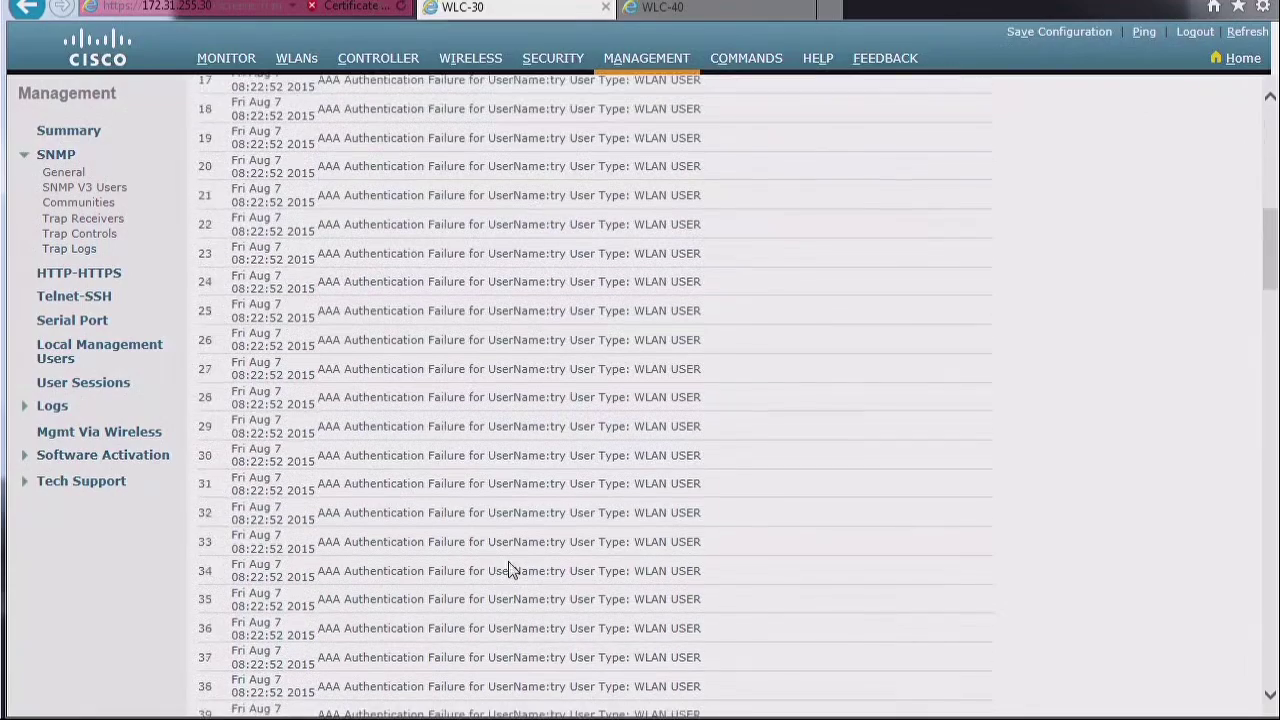
pyautogui.scroll(-13, 510, 562)
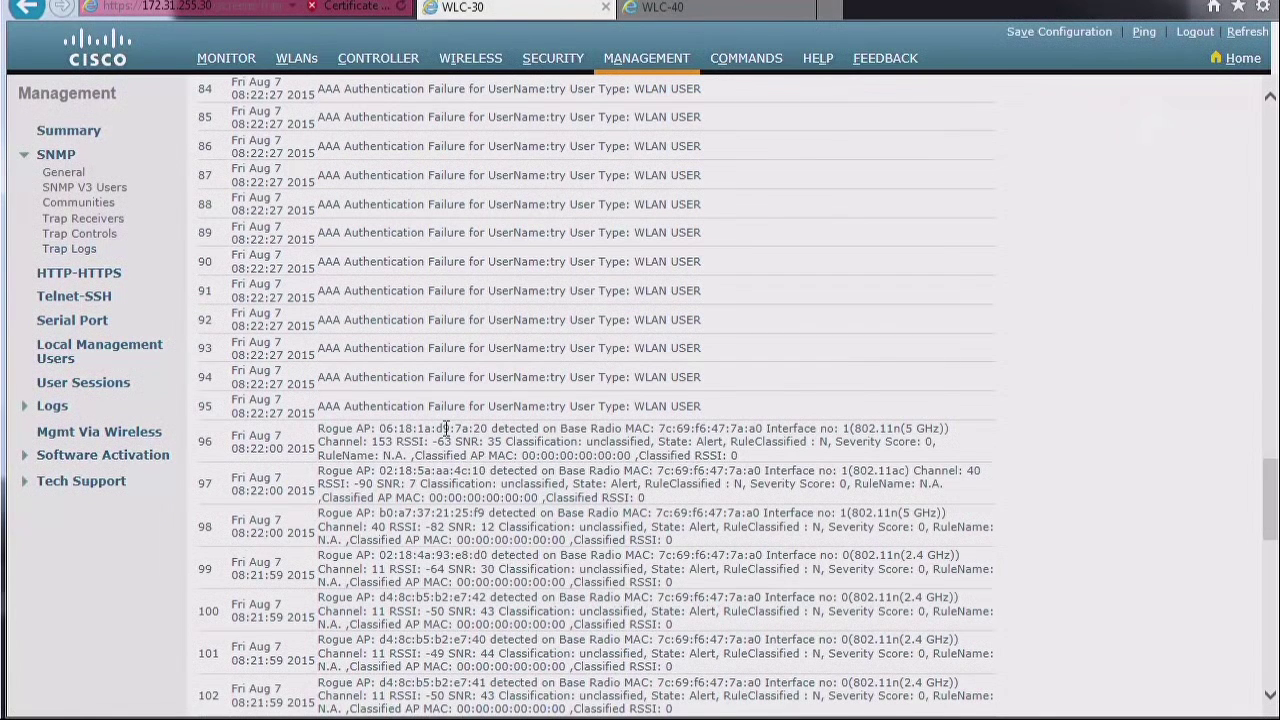
pyautogui.scroll(-3, 412, 437)
pyautogui.scroll(-3, 405, 447)
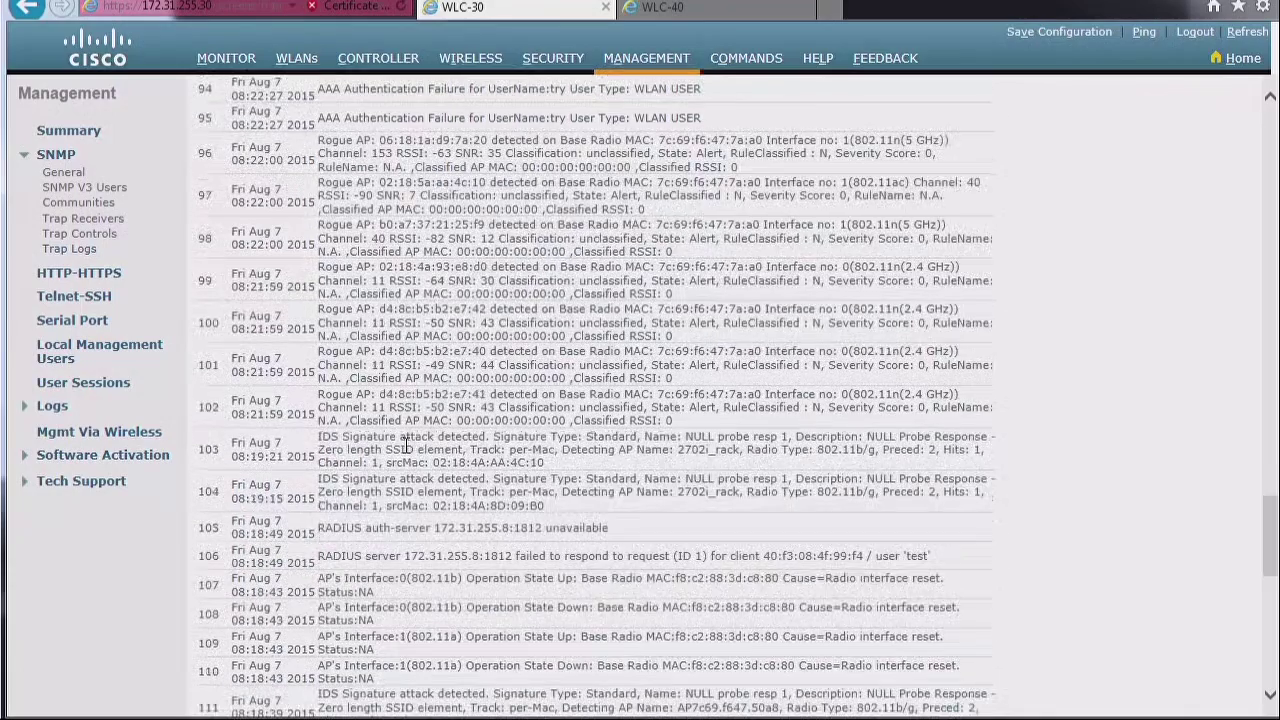
pyautogui.moveTo(368, 431); pyautogui.dragTo(612, 431)
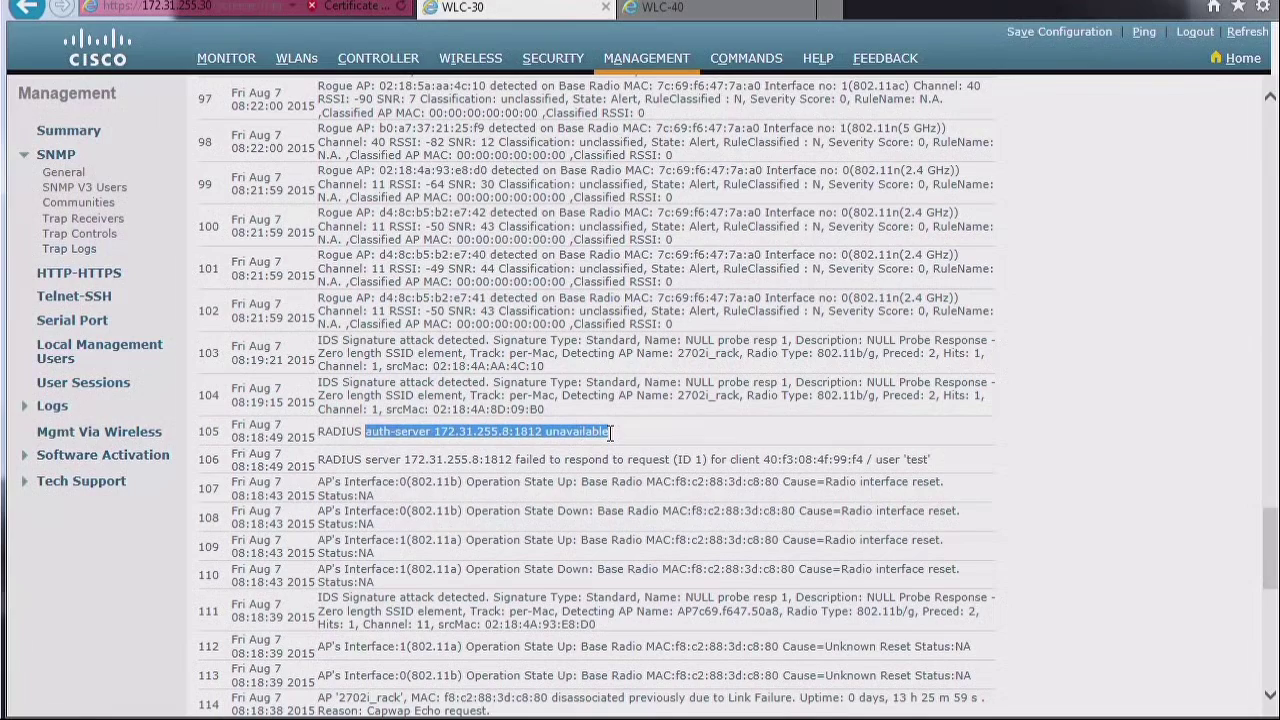
pyautogui.scroll(-4, 526, 519)
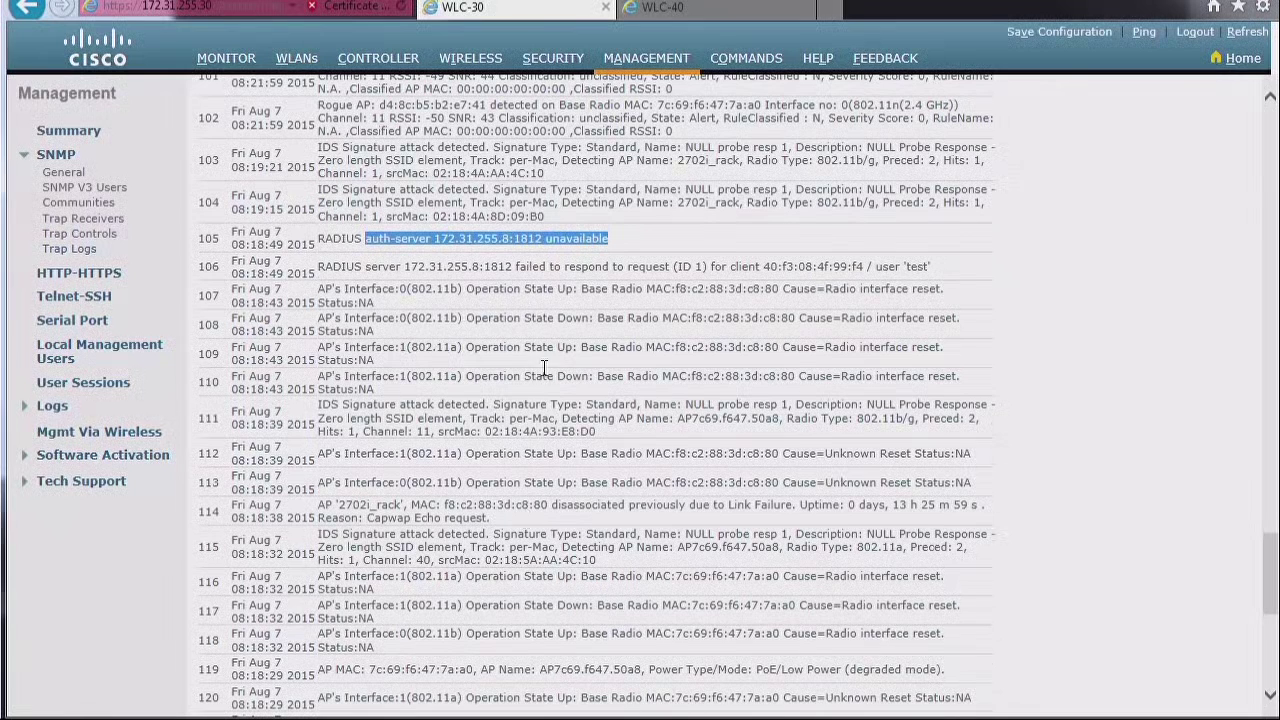
pyautogui.moveTo(550, 266); pyautogui.dragTo(700, 270)
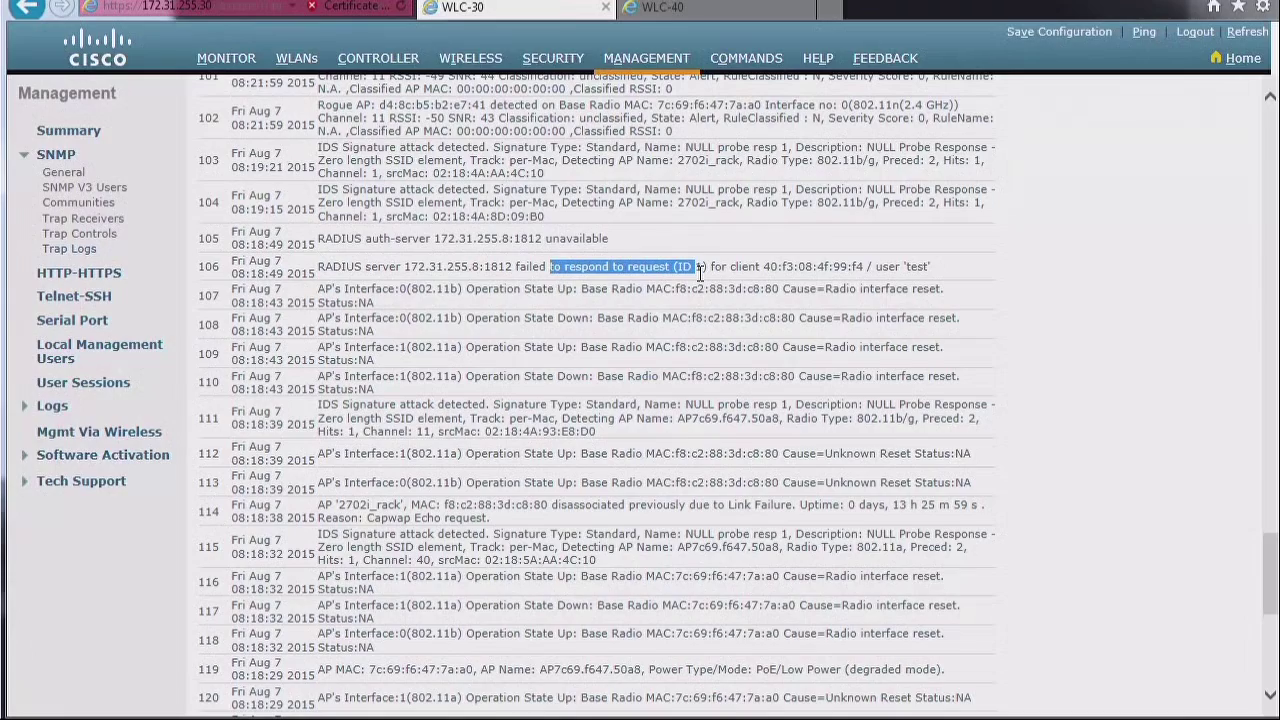
pyautogui.scroll(-3, 543, 507)
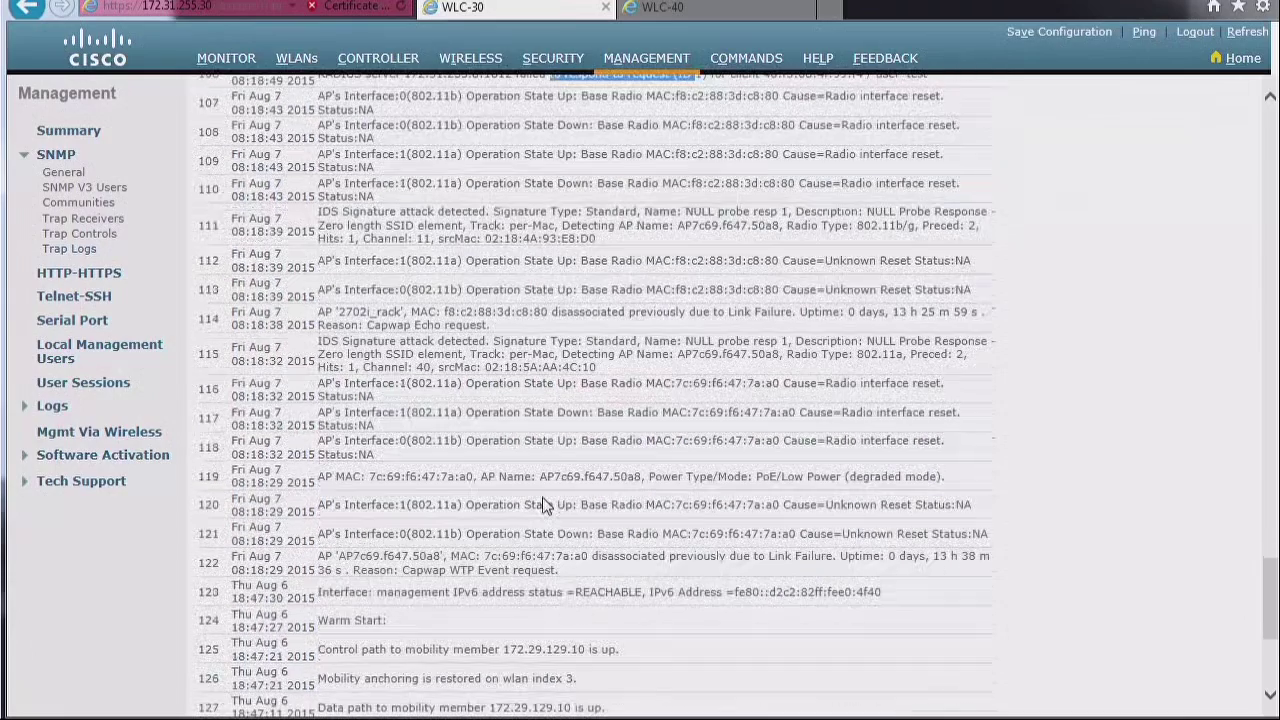
pyautogui.scroll(-1, 545, 505)
pyautogui.scroll(-1, 545, 497)
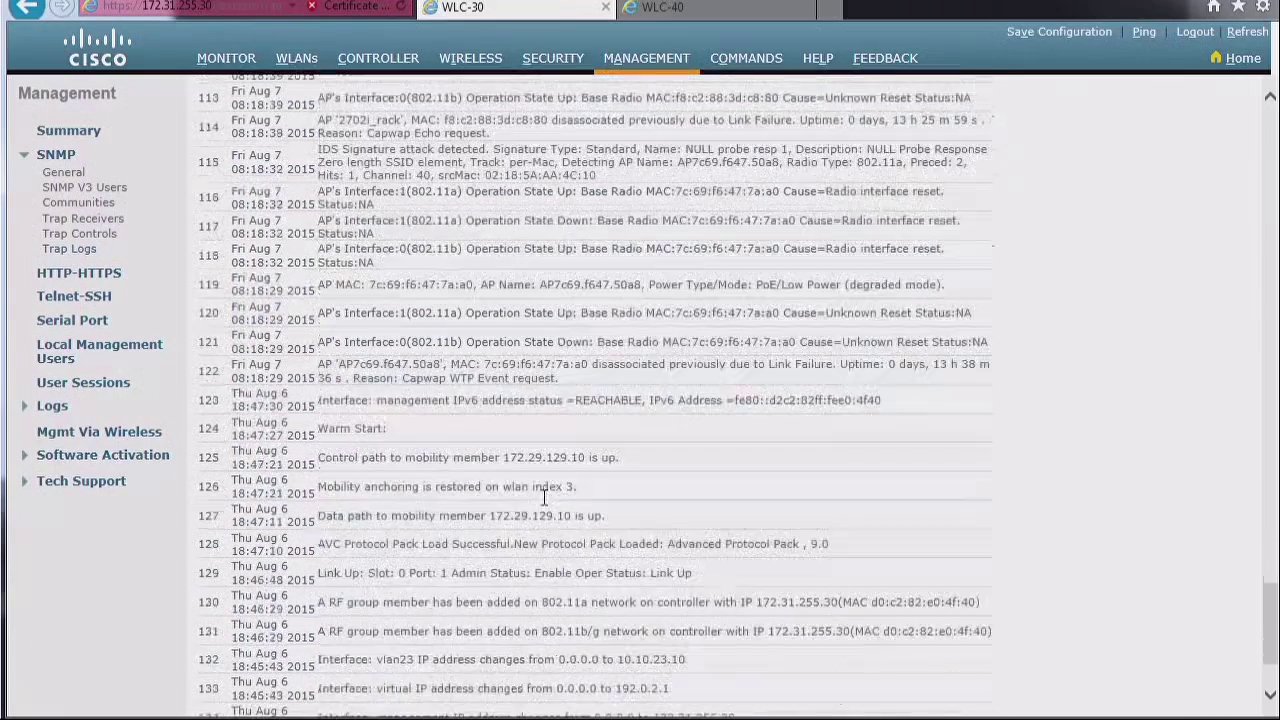
pyautogui.moveTo(318, 457); pyautogui.dragTo(587, 457)
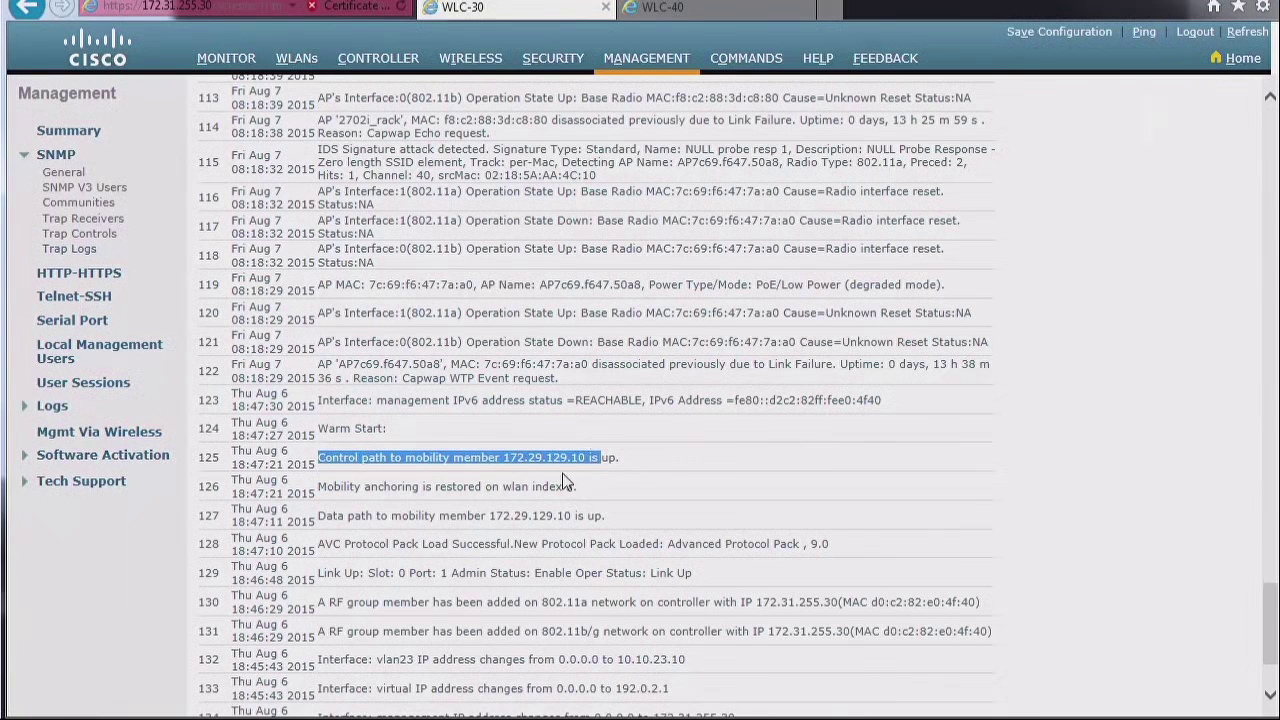
pyautogui.moveTo(365, 486); pyautogui.dragTo(568, 486)
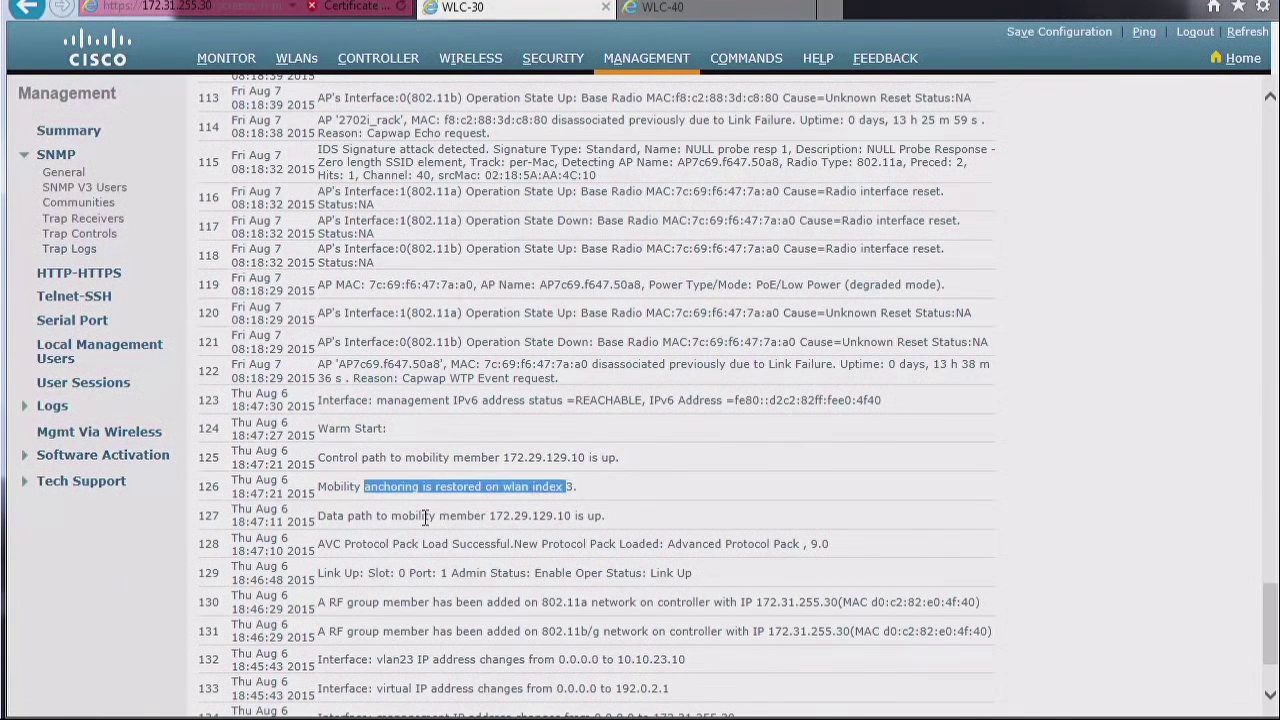
pyautogui.moveTo(391, 516); pyautogui.dragTo(563, 516)
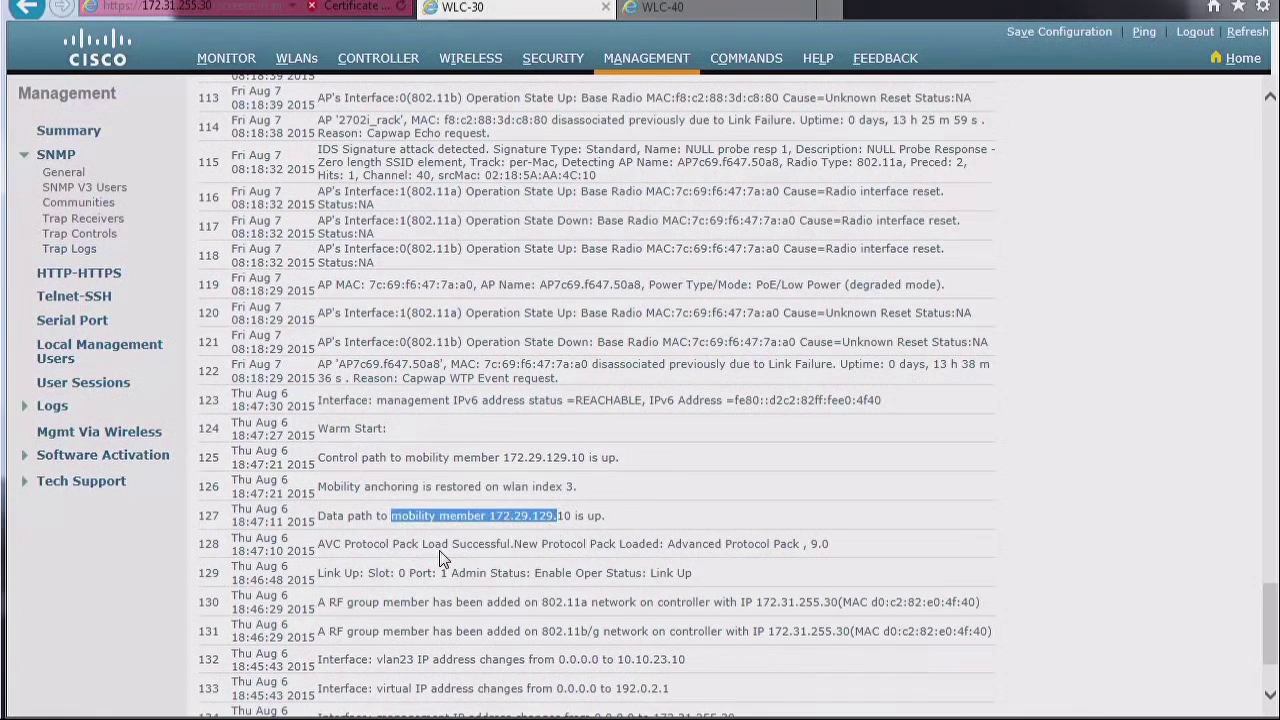
pyautogui.scroll(-3, 441, 558)
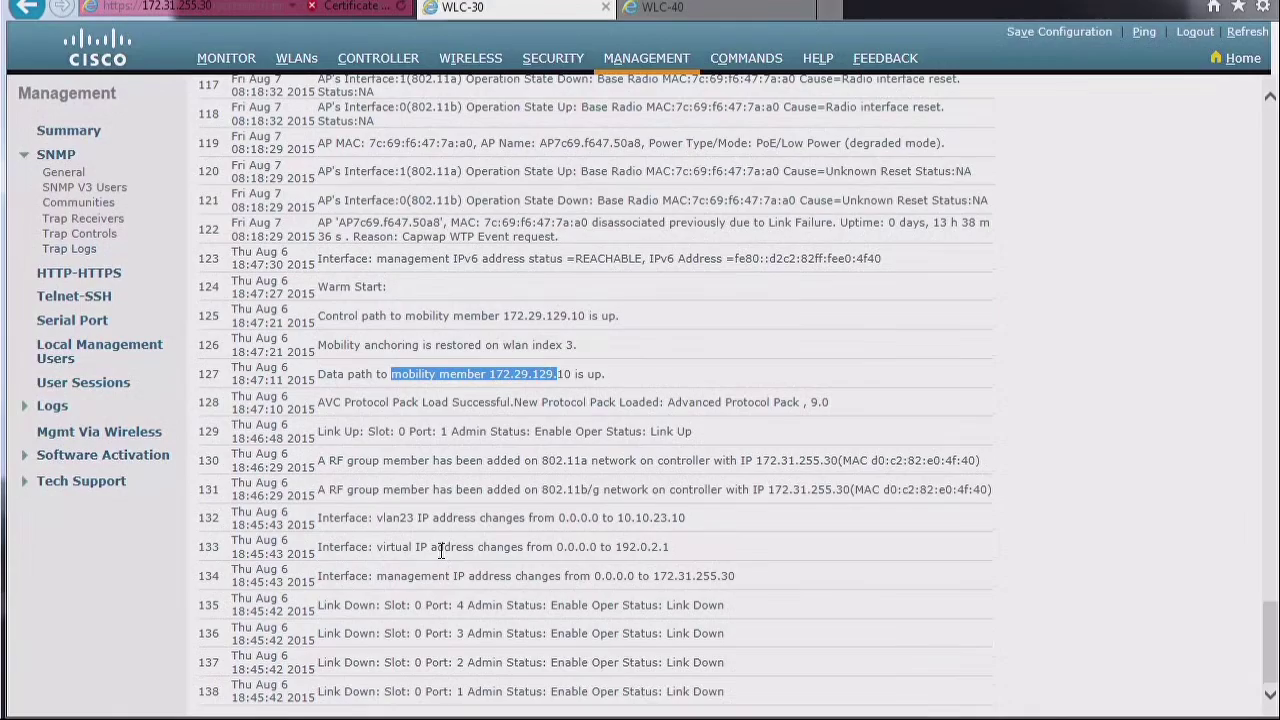
pyautogui.scroll(20, 441, 550)
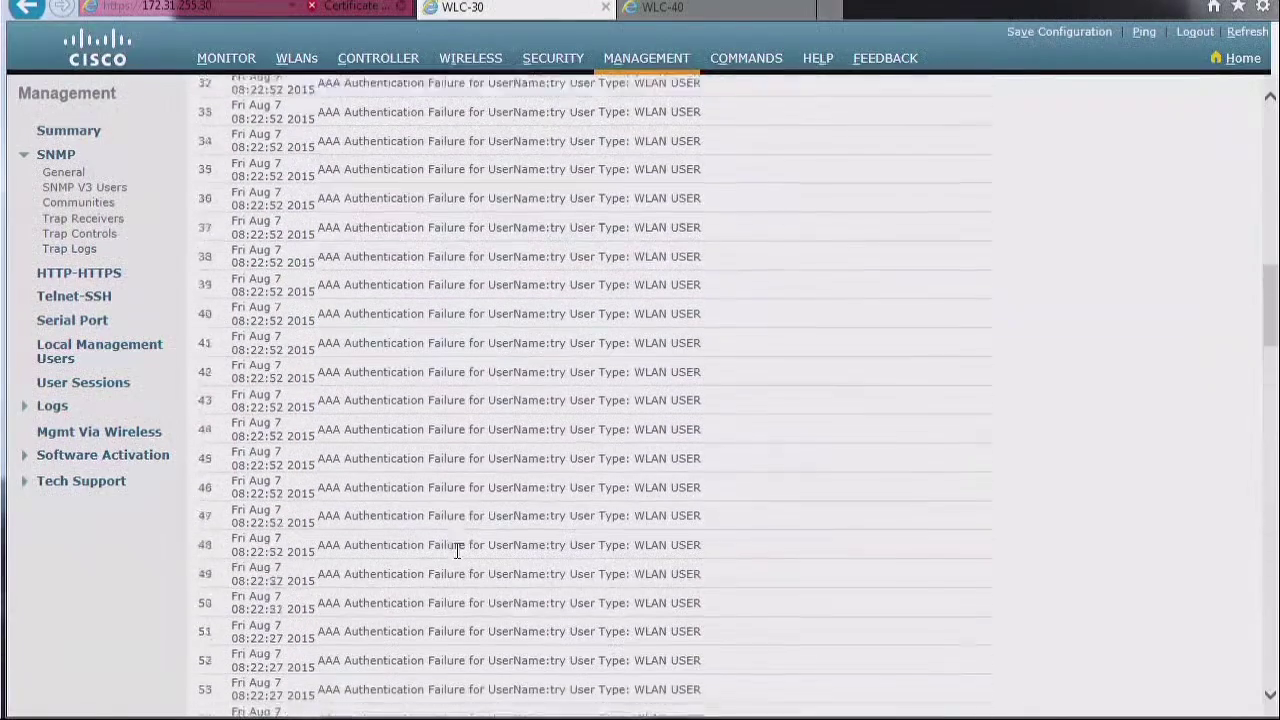
# - Return to the top of Trap Logs, highlight the 139-trap count, and expand Logs
pyautogui.scroll(10, 457, 550)
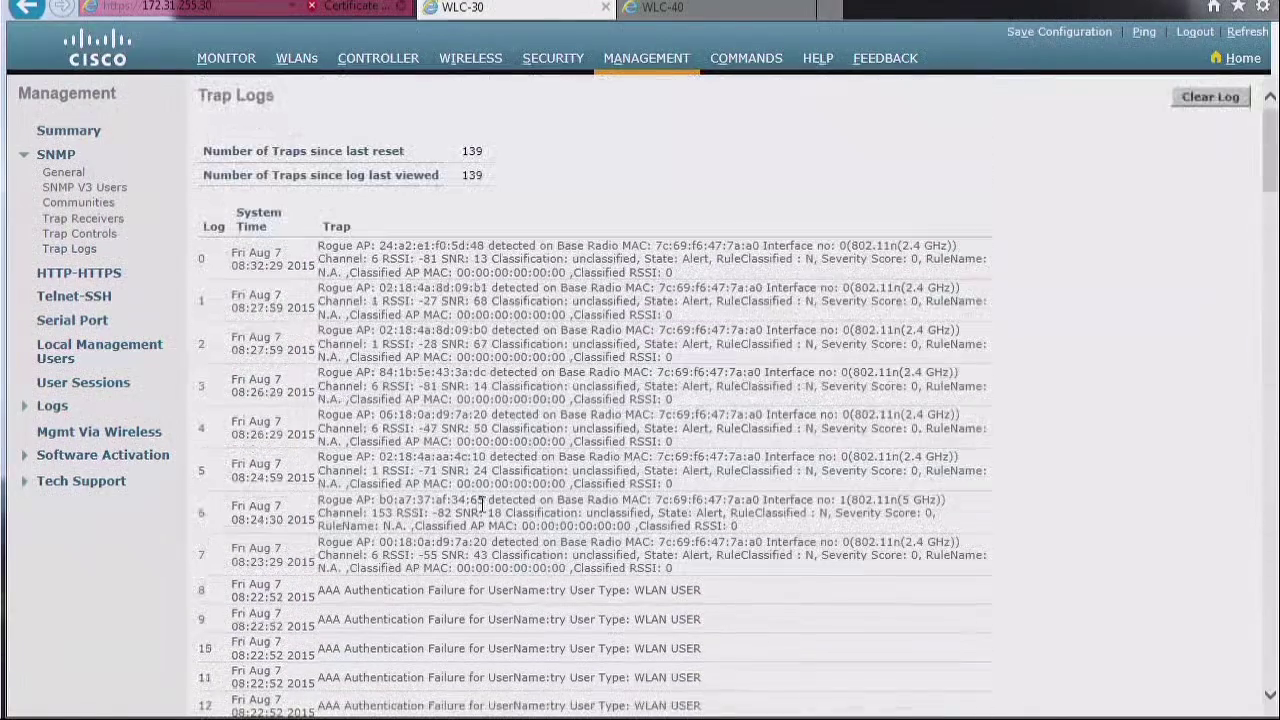
pyautogui.doubleClick(475, 151)
pyautogui.click(1216, 100)
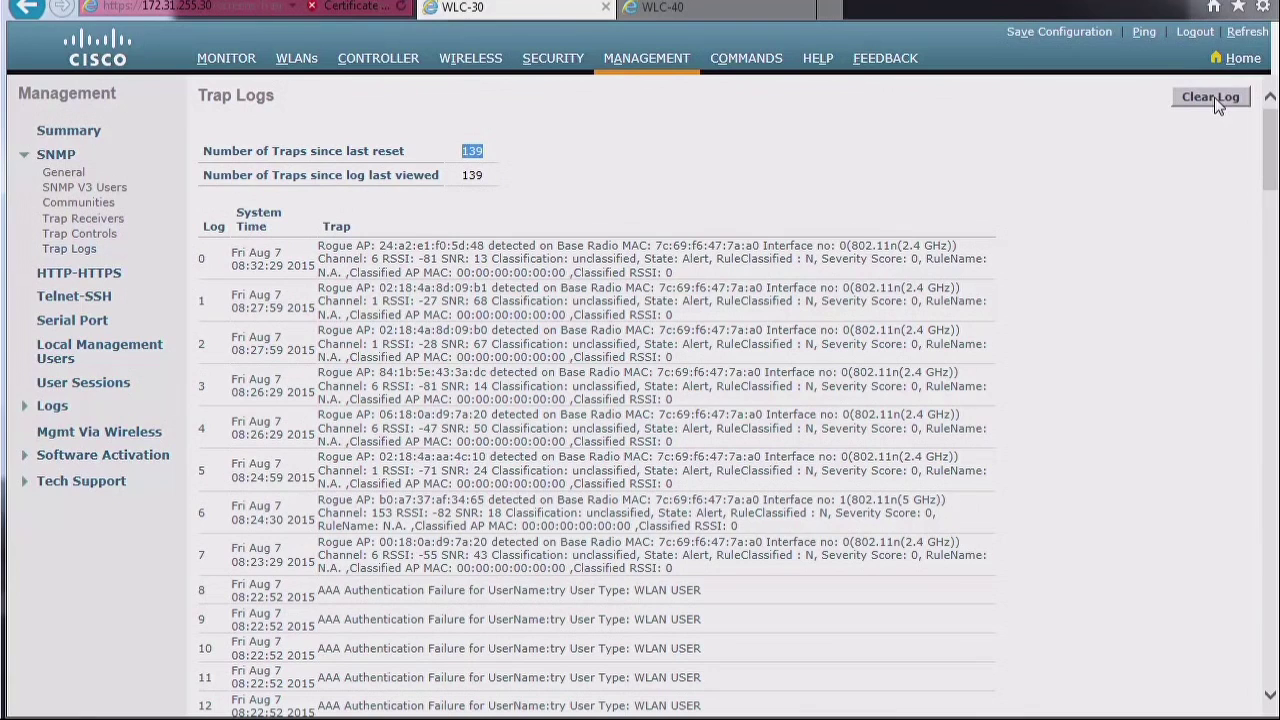
pyautogui.click(62, 407)
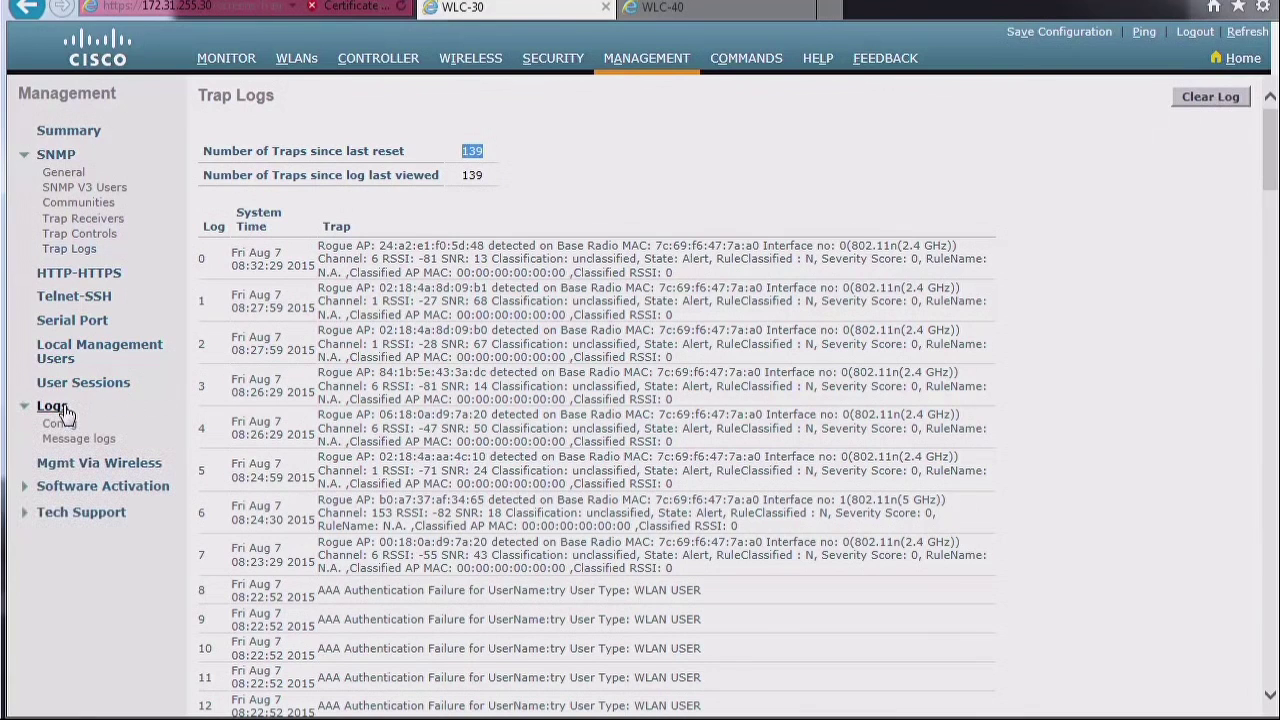
# - Open Logs > Config and inspect the Syslog Server settings
pyautogui.click(56, 424)
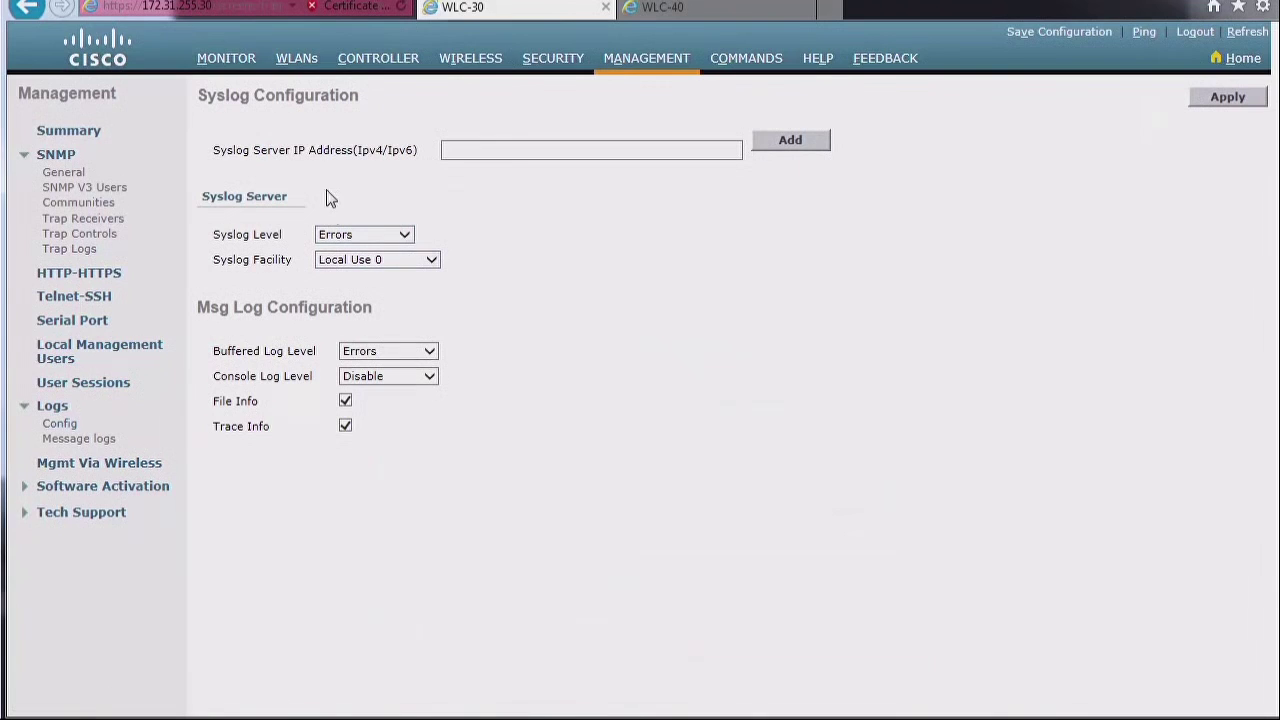
pyautogui.moveTo(214, 150); pyautogui.dragTo(290, 150)
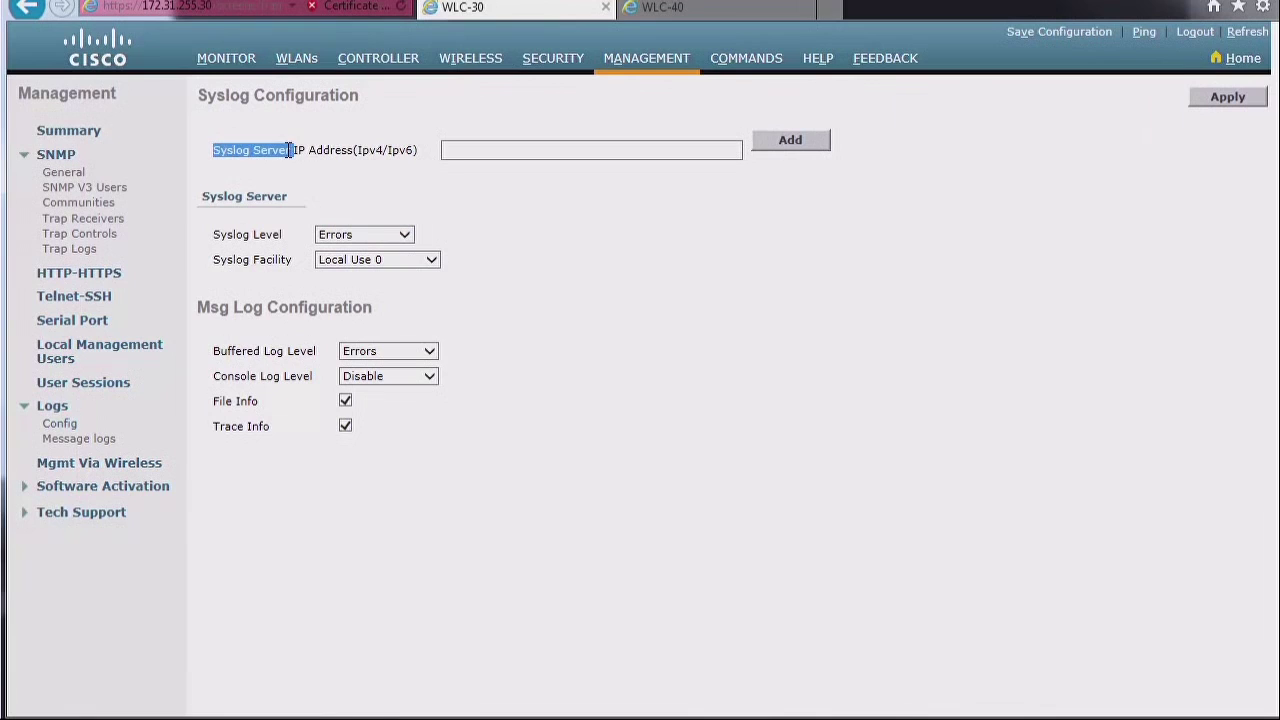
pyautogui.click(242, 250)
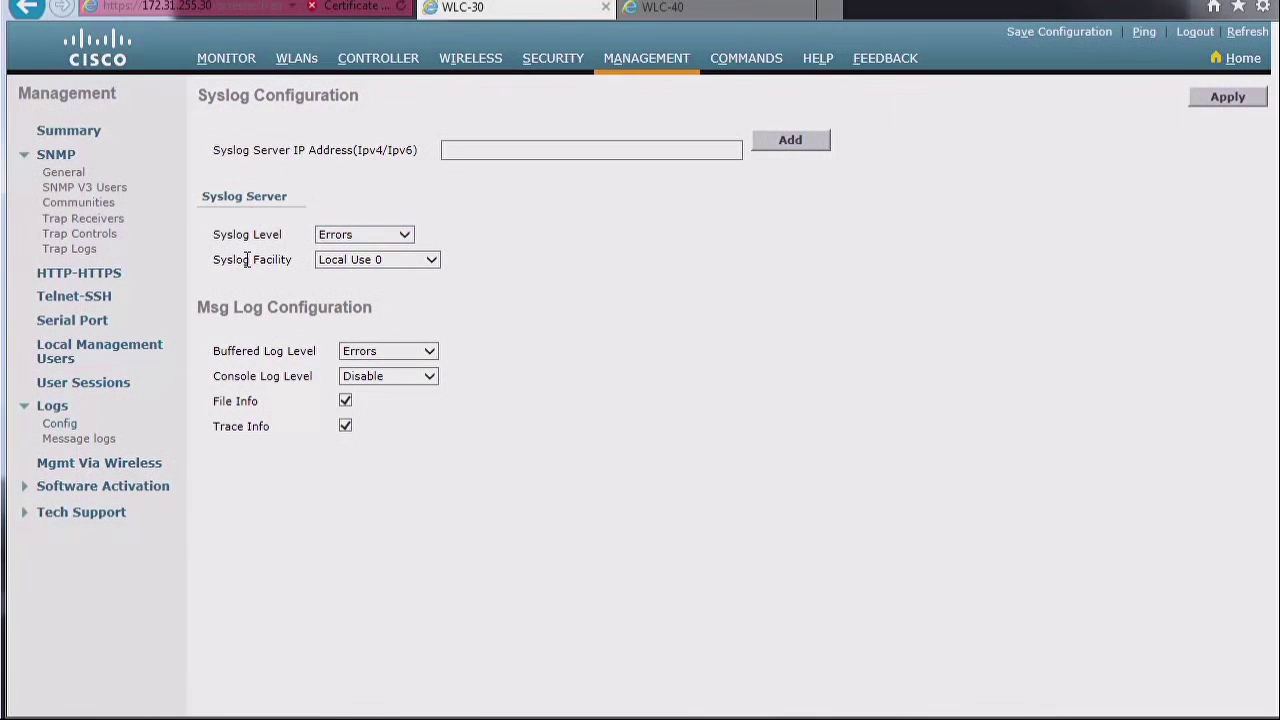
# - Keep the Buffered Log Level at Errors, then view the Message Logs page
pyautogui.click(430, 352)
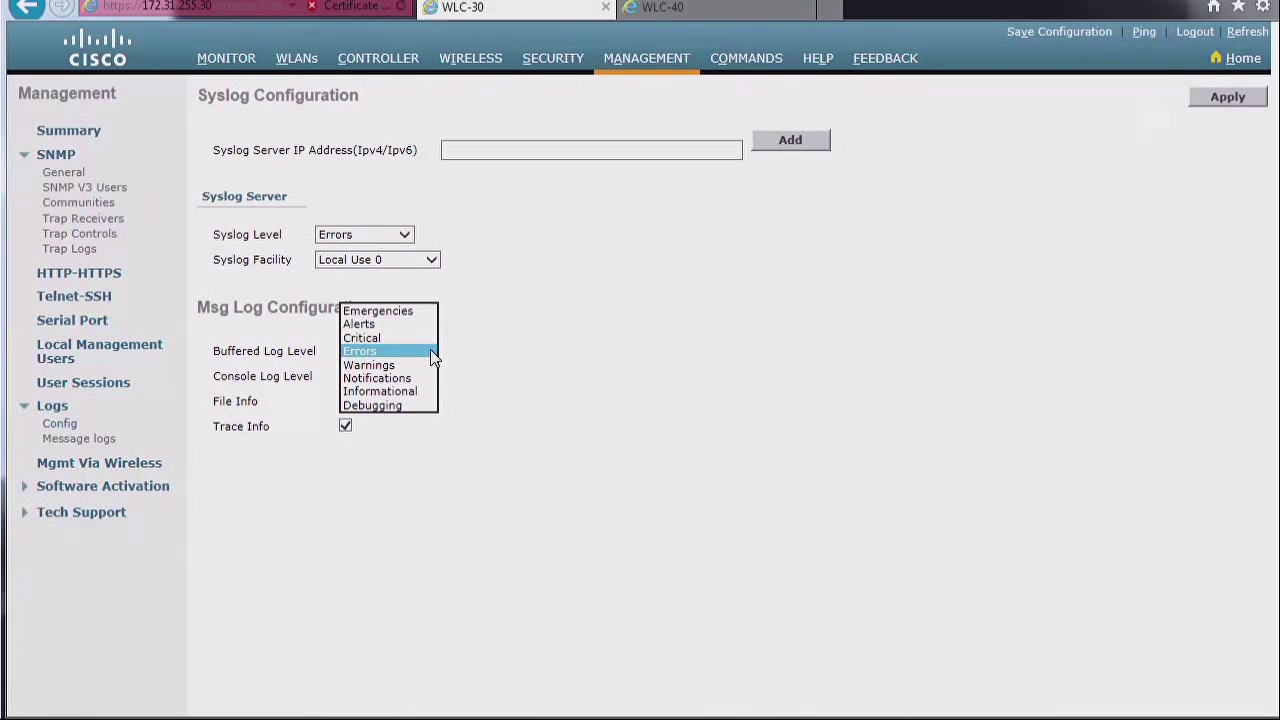
pyautogui.click(432, 358)
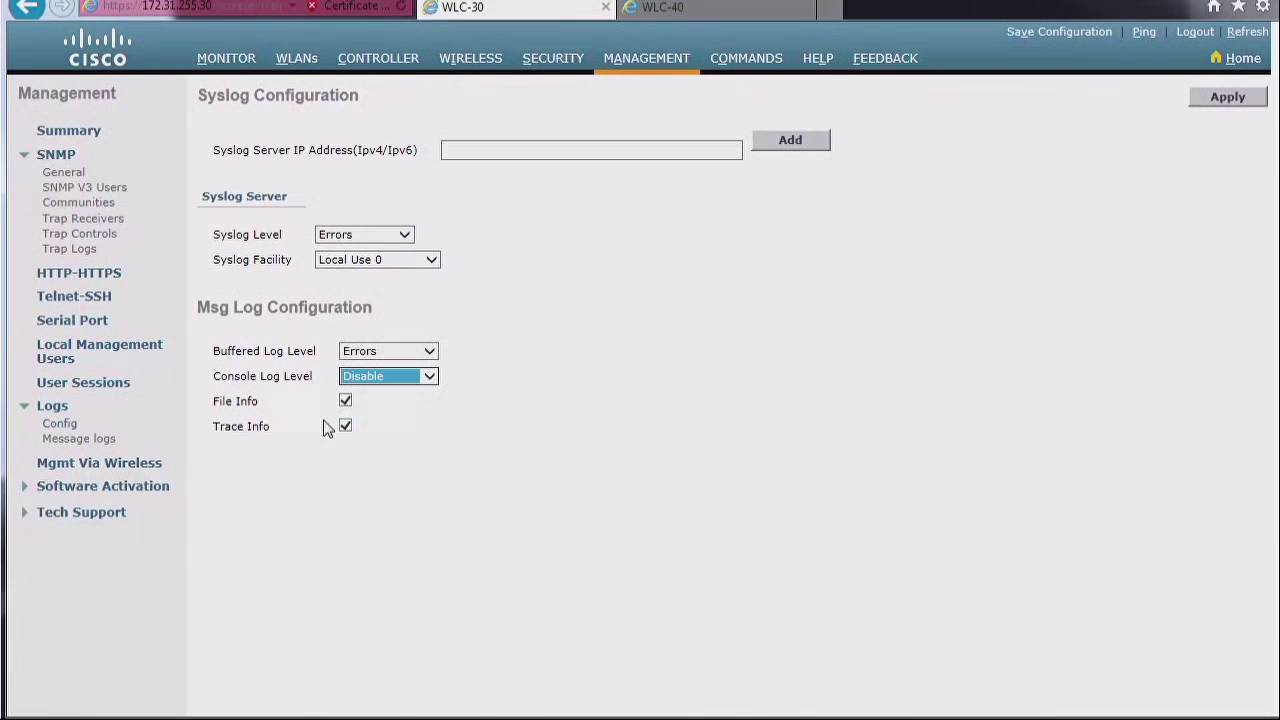
pyautogui.click(100, 439)
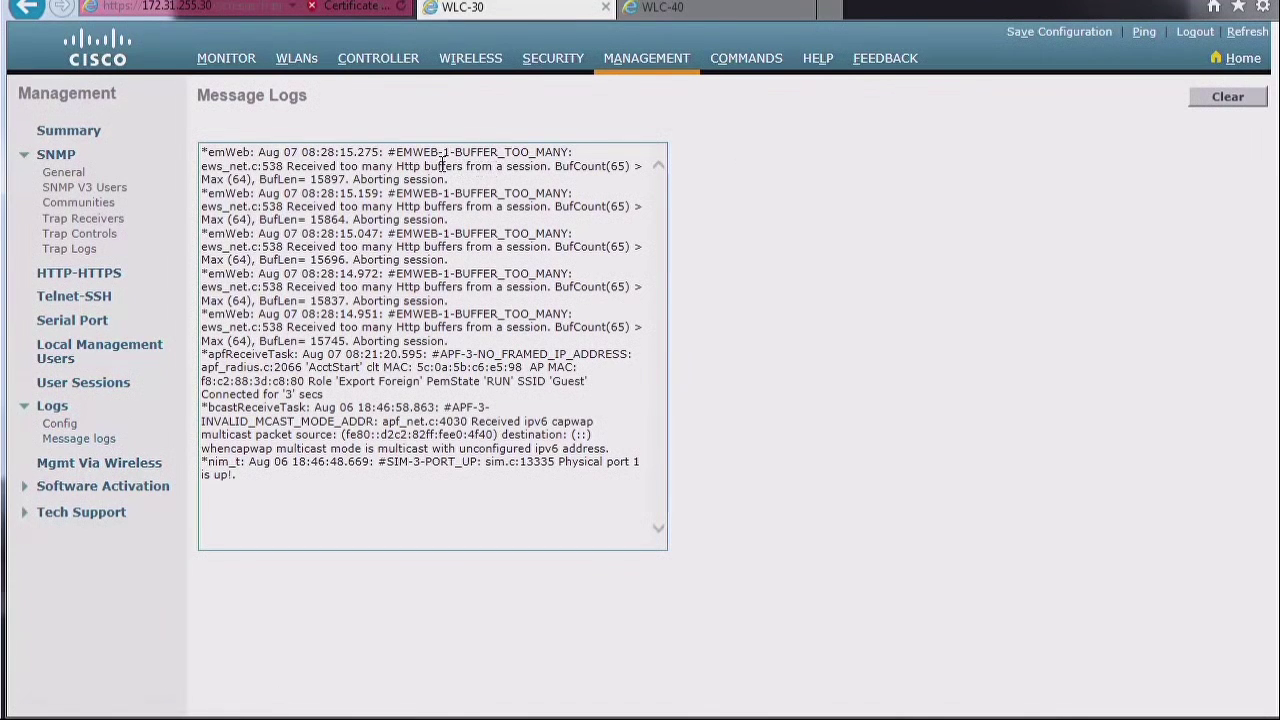
pyautogui.moveTo(440, 166); pyautogui.dragTo(514, 167)
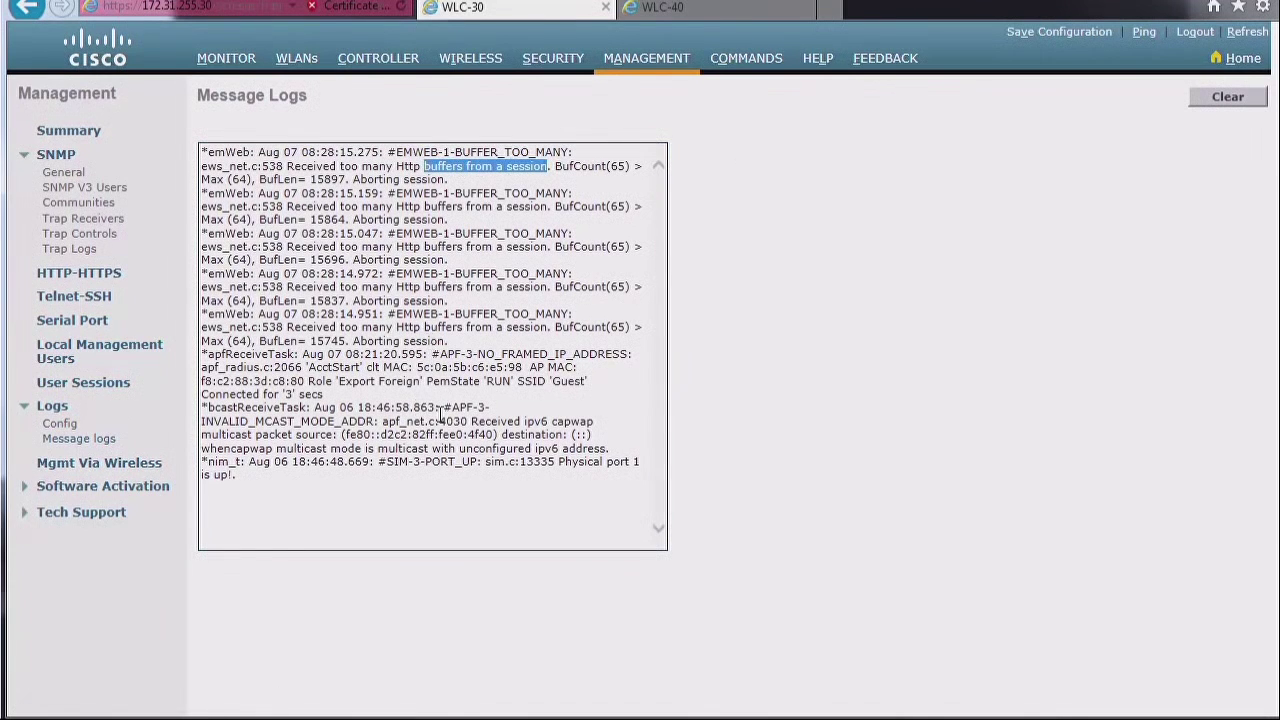
pyautogui.moveTo(437, 421); pyautogui.dragTo(518, 420)
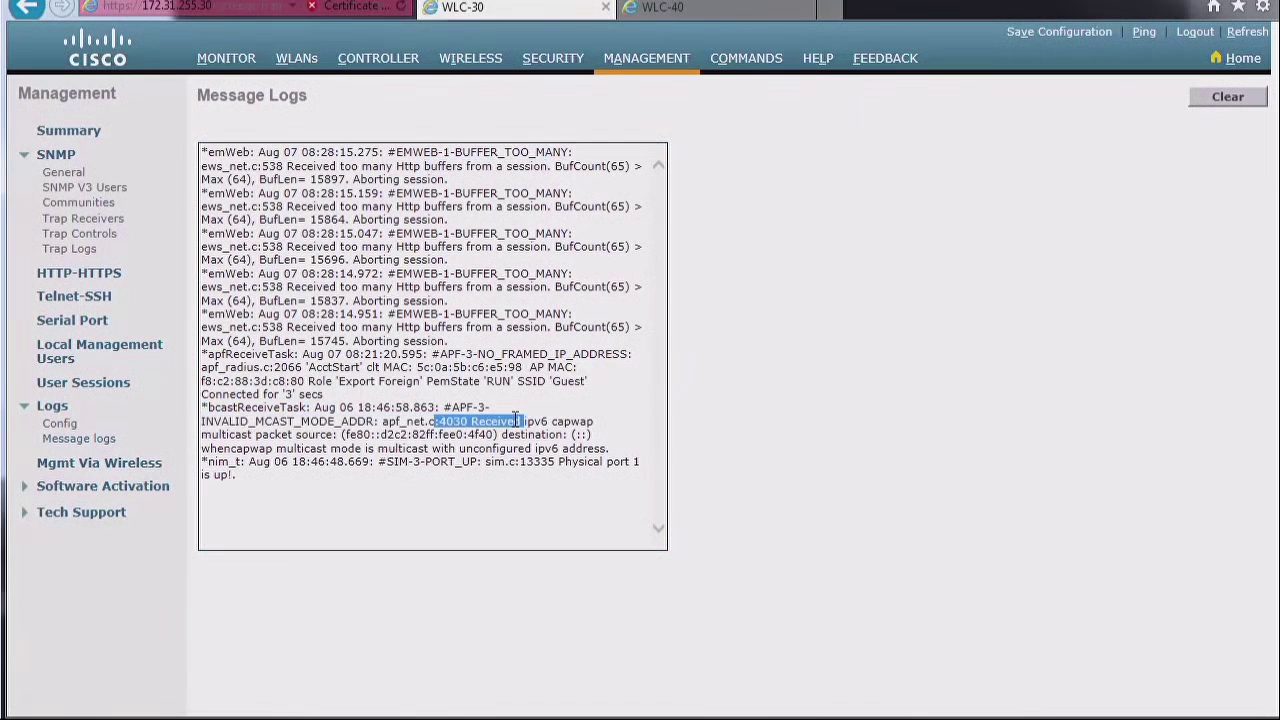
pyautogui.click(402, 461)
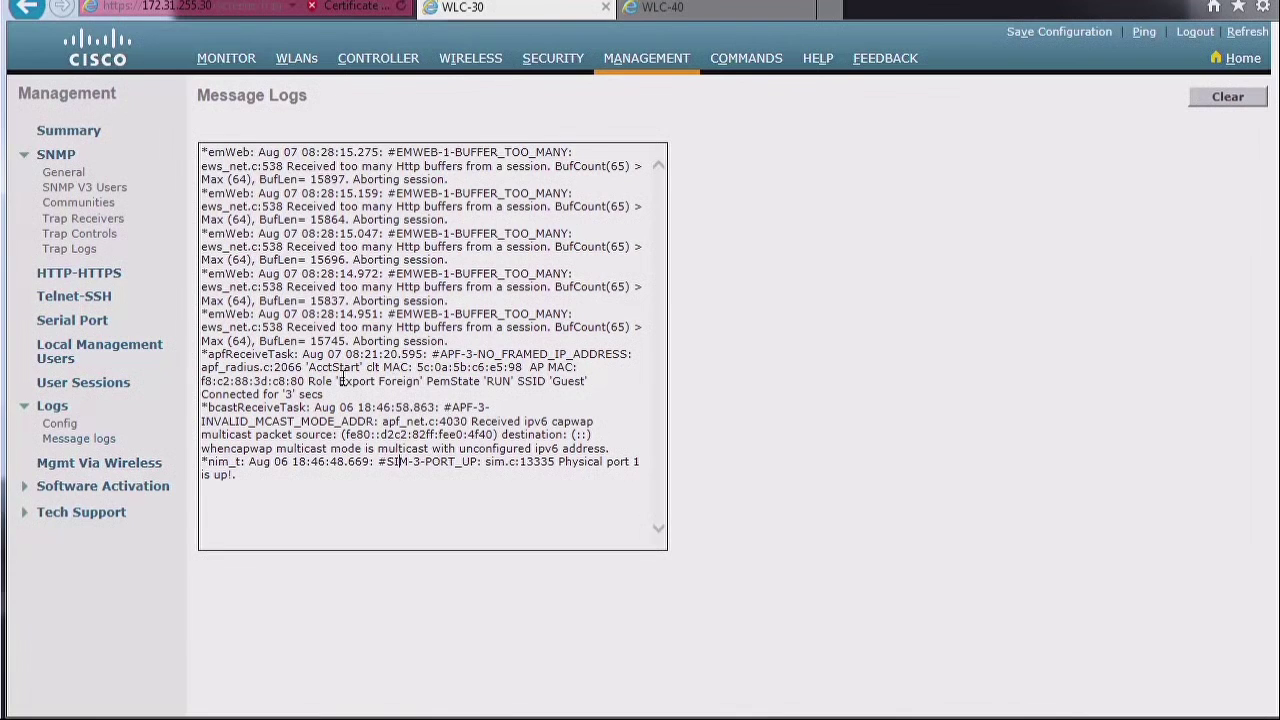
pyautogui.moveTo(337, 381); pyautogui.dragTo(360, 395)
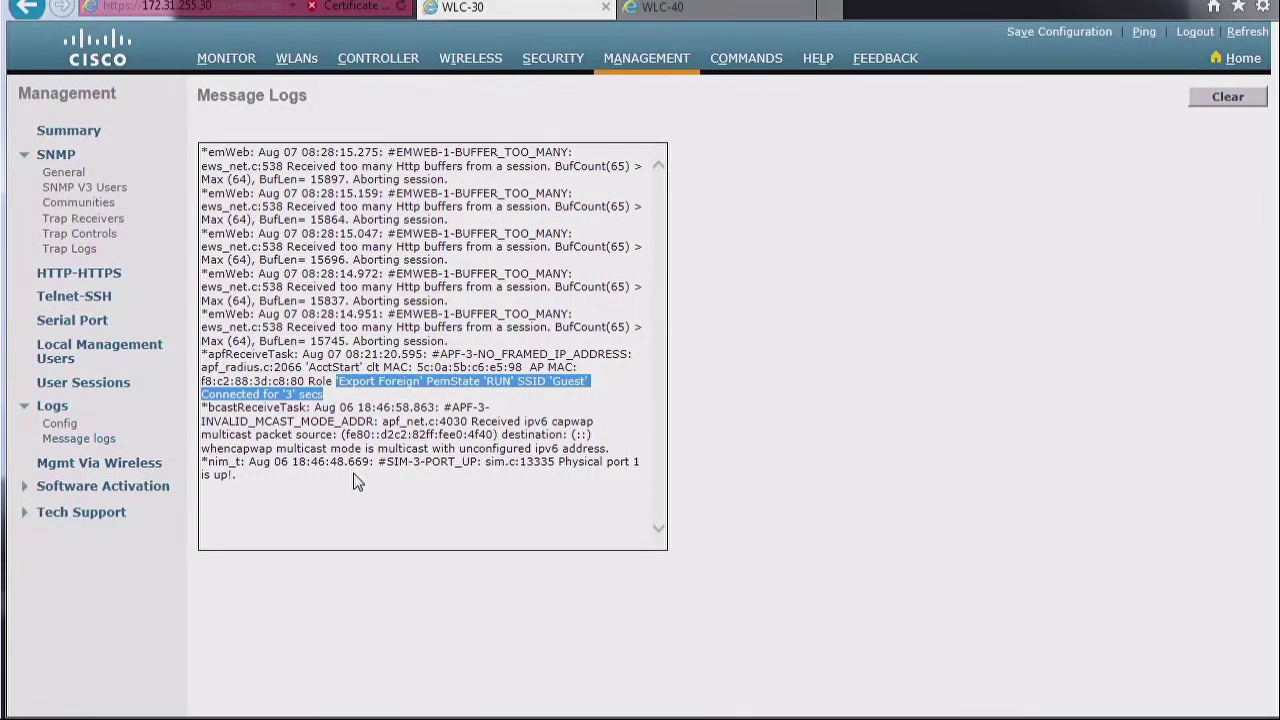
pyautogui.click(357, 481)
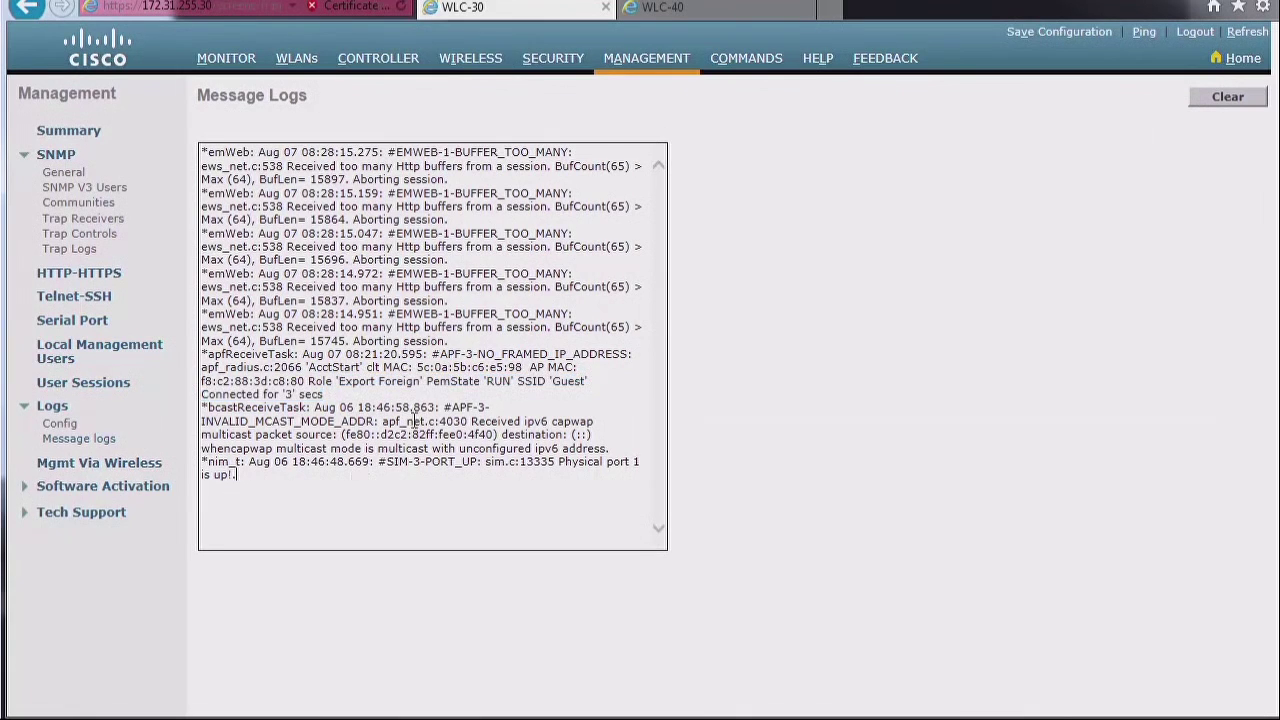